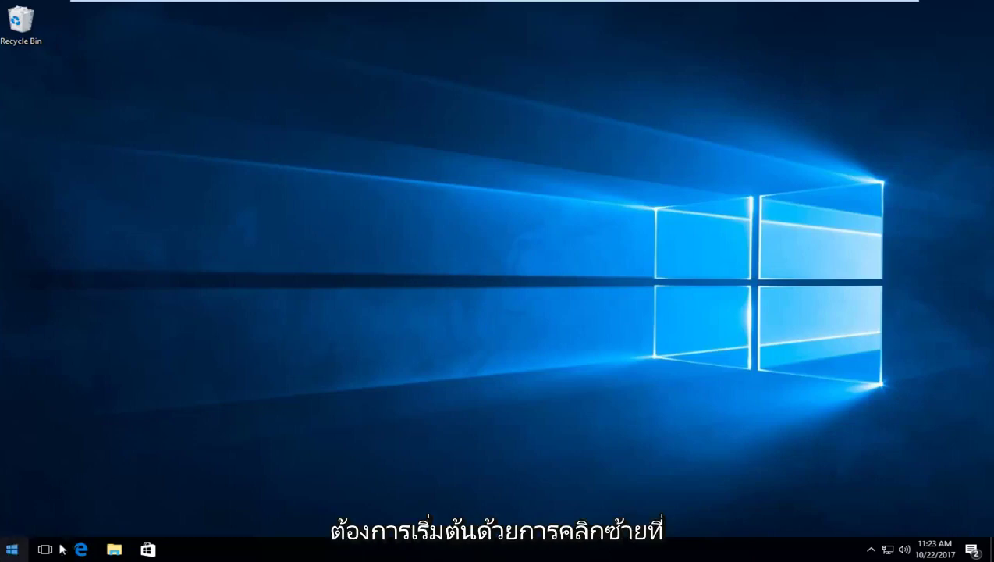
- Turn on "Show hidden files, folders, and drives" in File Explorer Options and apply the change
left_click(10, 549)
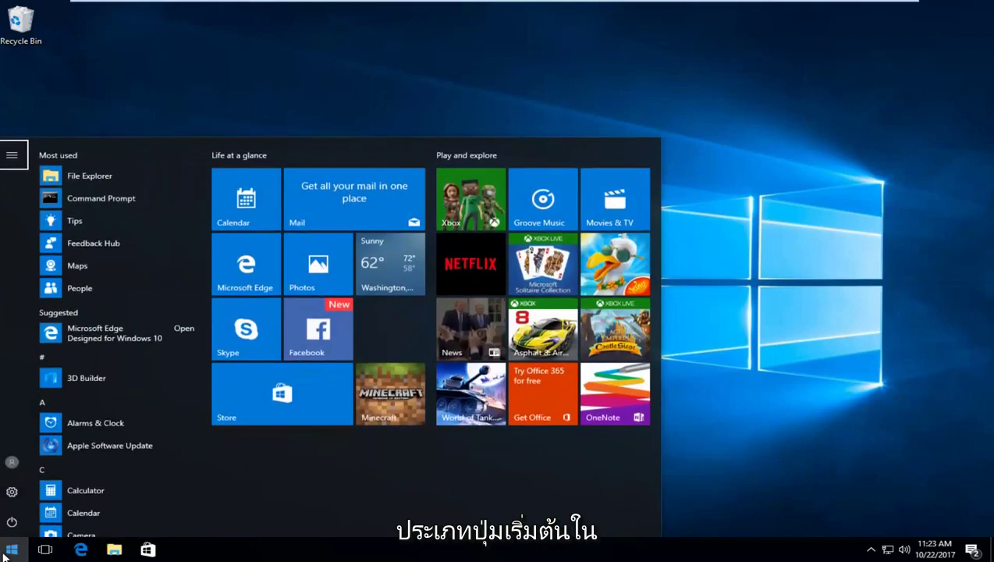
type("file explorer options")
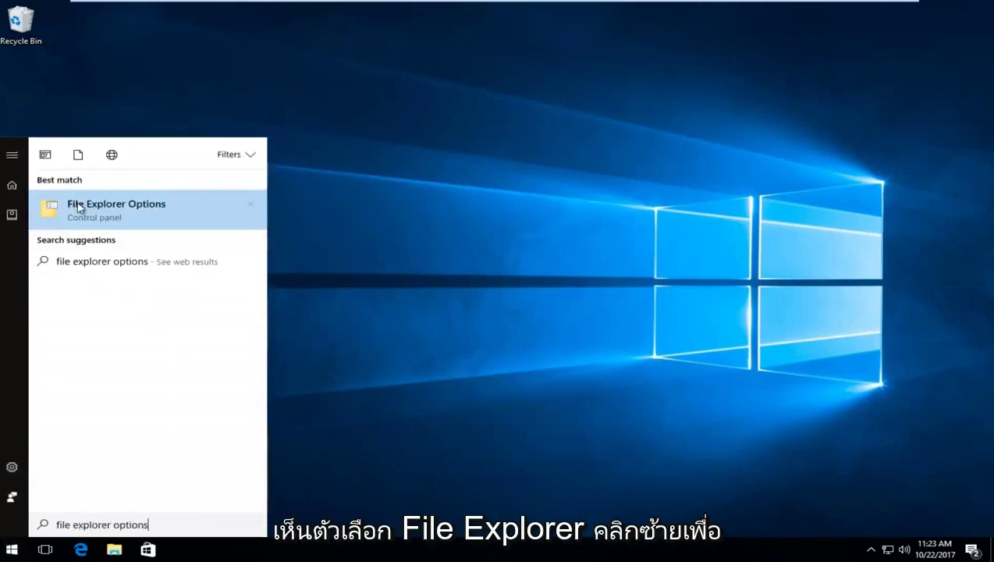
left_click(81, 210)
left_click_drag(190, 96, 304, 100)
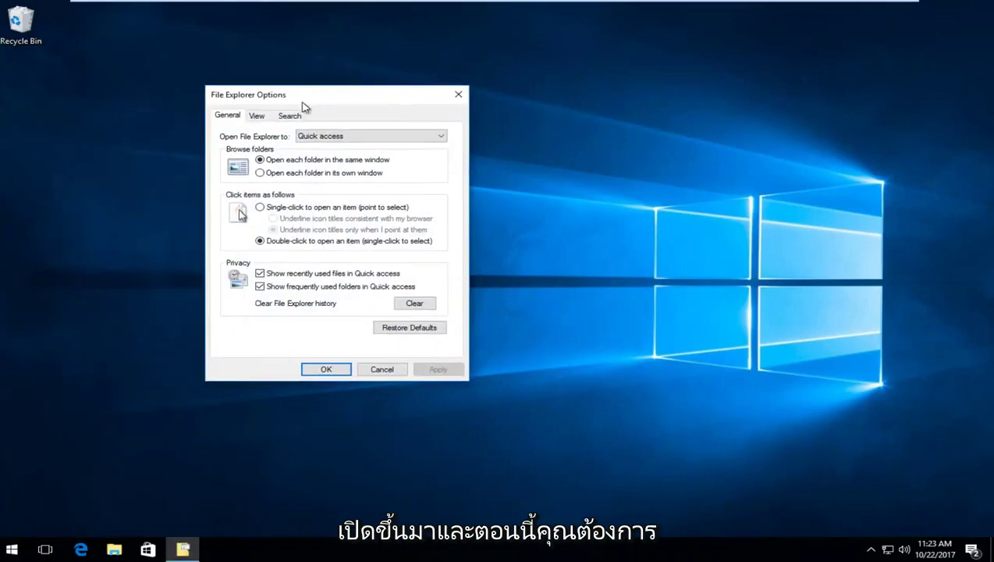
left_click(258, 117)
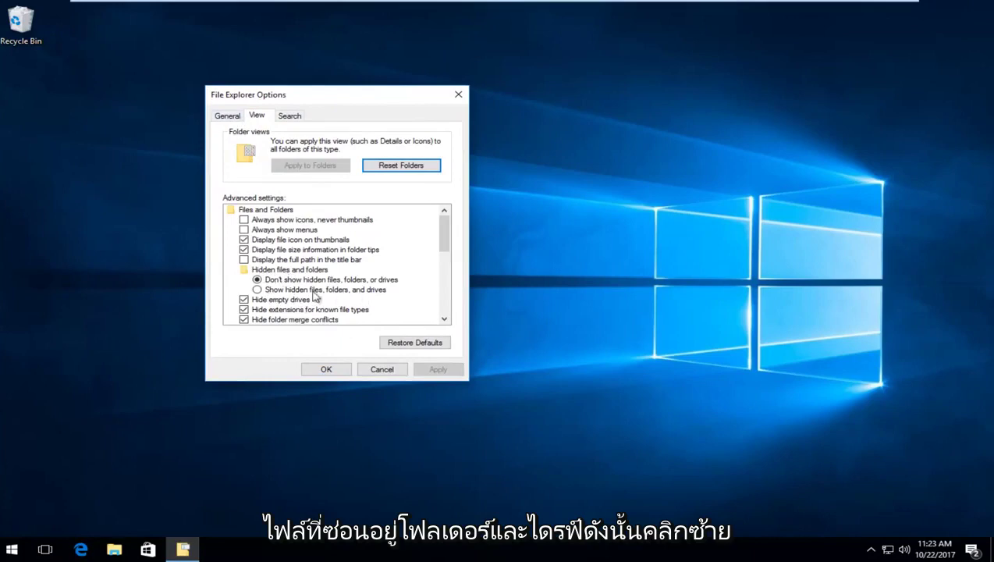
left_click(256, 289)
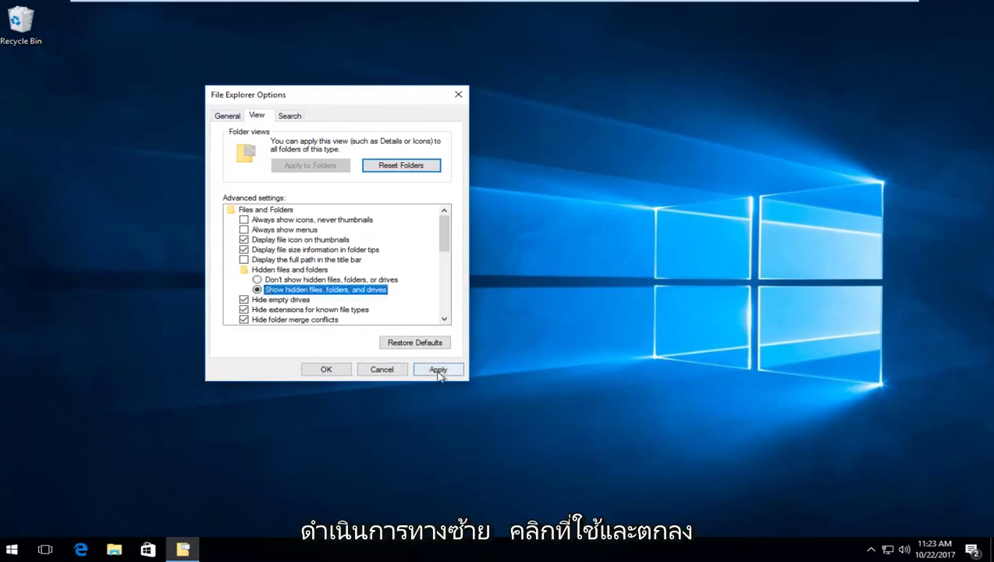
left_click(437, 372)
left_click(315, 371)
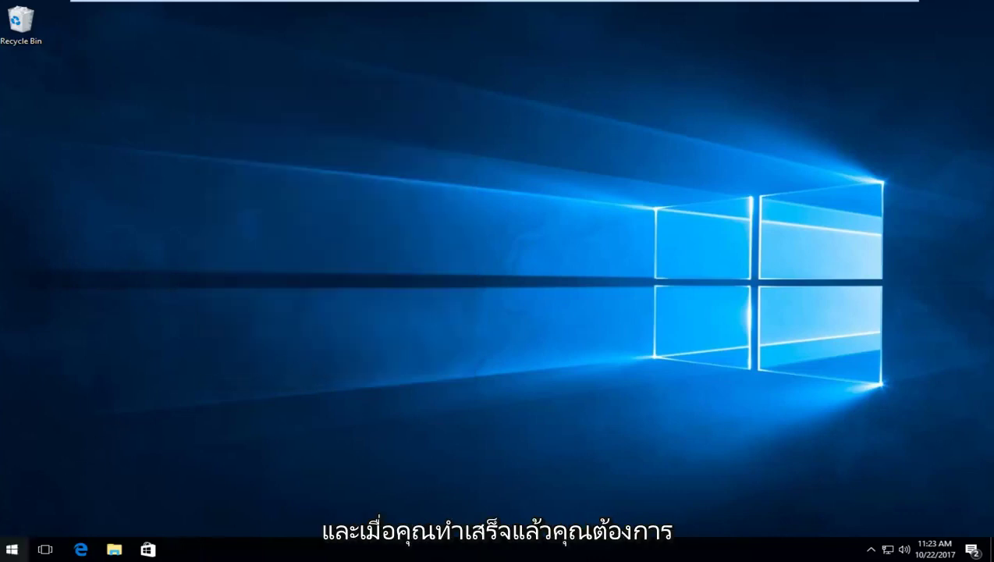
- Search for "this pc" and open This PC
left_click(12, 549)
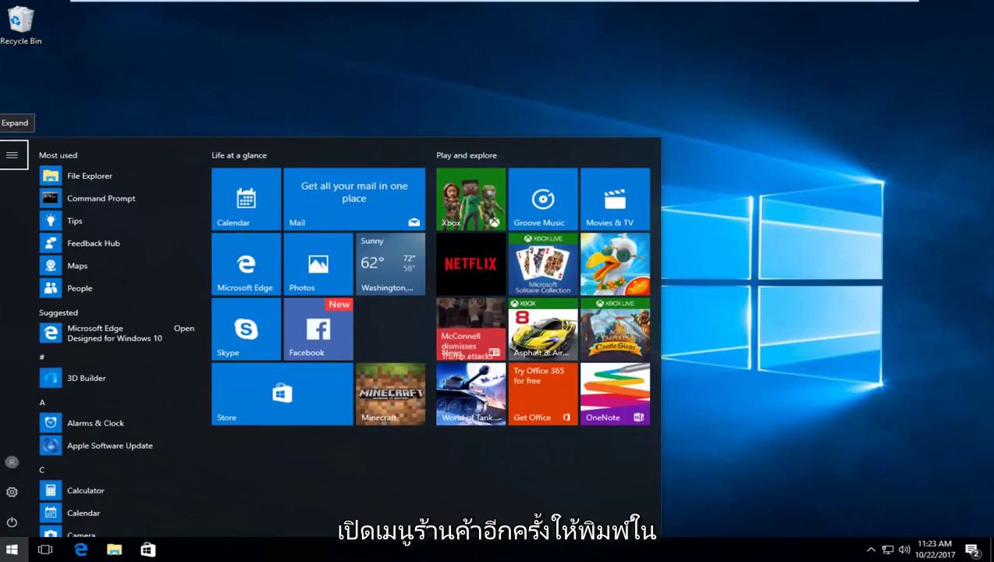
type("thic")
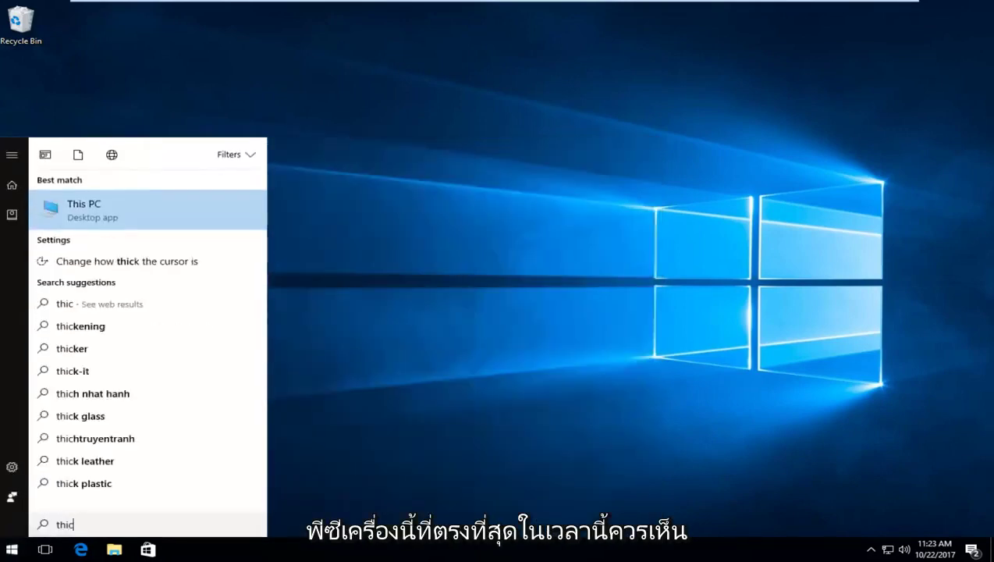
key("BackSpace")
type("s pc")
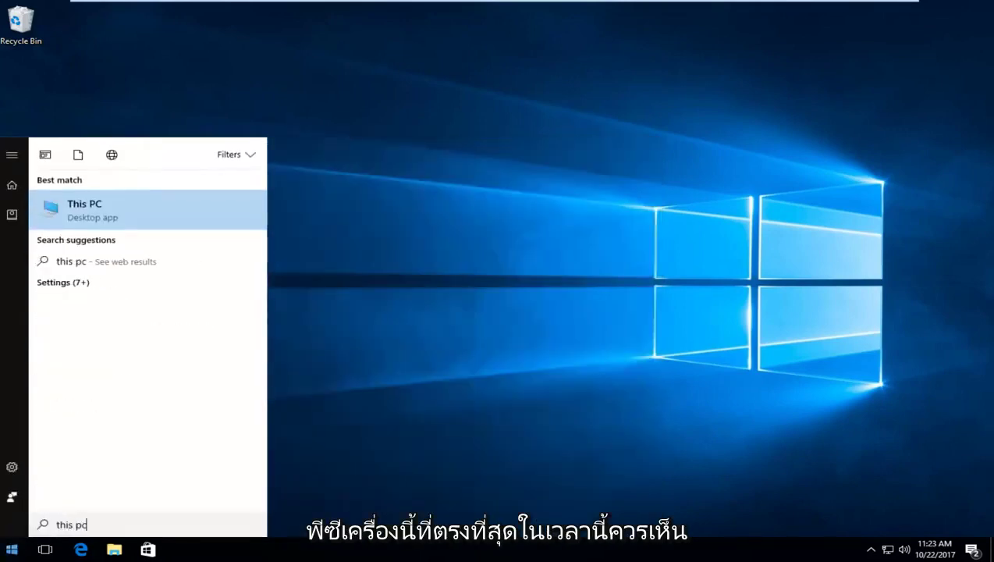
left_click(84, 211)
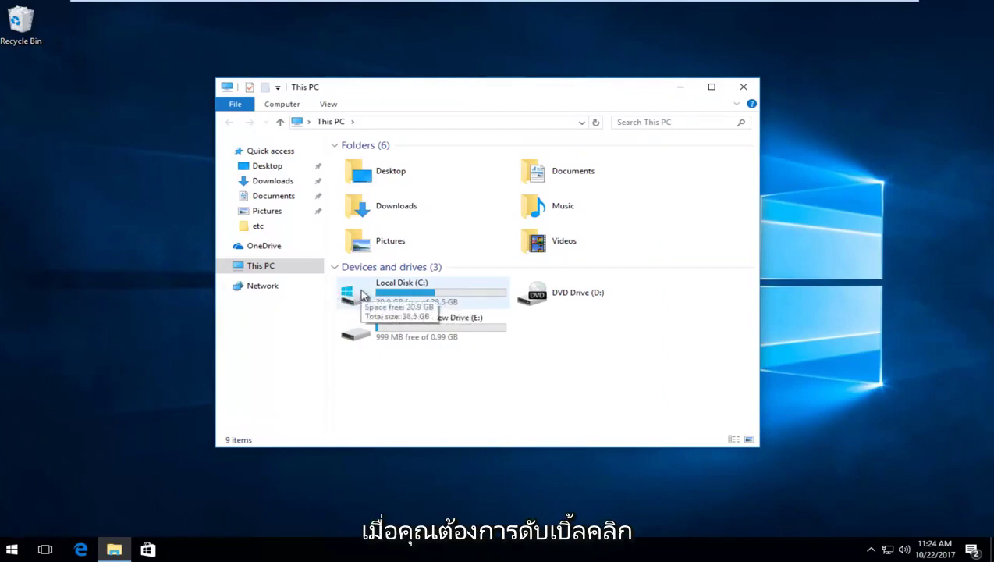
- Open the System32 folder inside the Windows folder on Local Disk (C:)
double_click(361, 294)
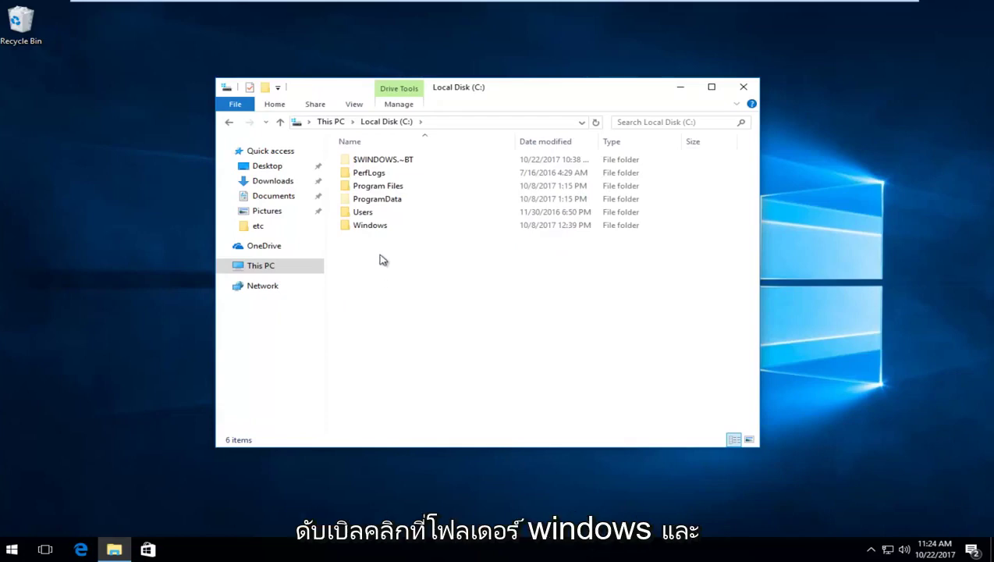
double_click(369, 226)
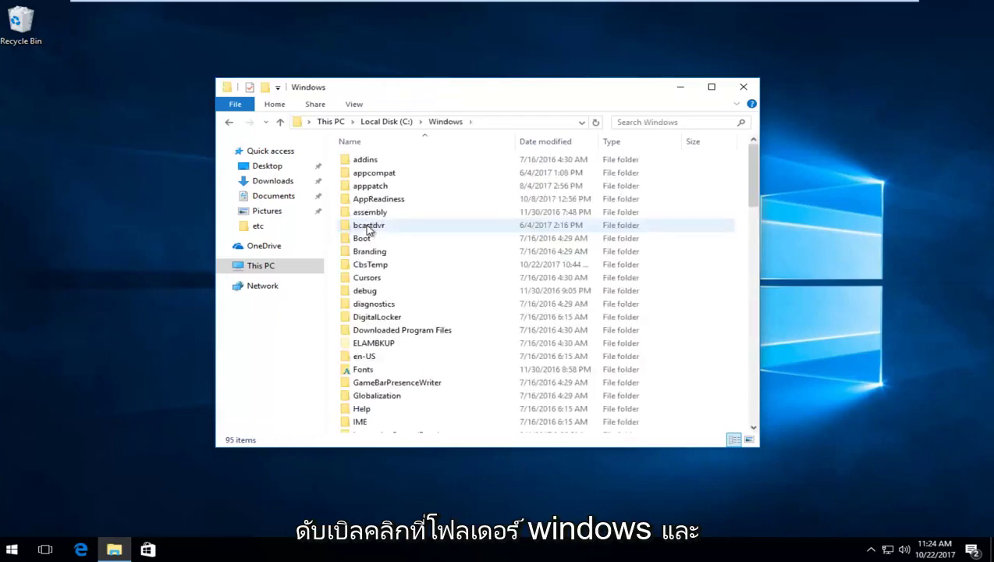
left_click_drag(751, 179, 764, 285)
scroll(476, 315, "down", 3)
left_click(363, 325)
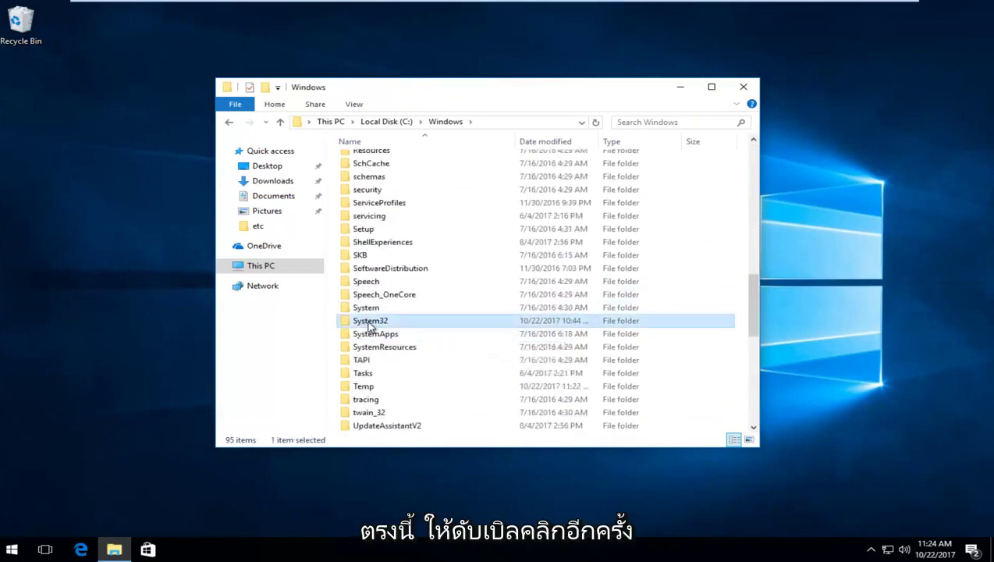
double_click(370, 326)
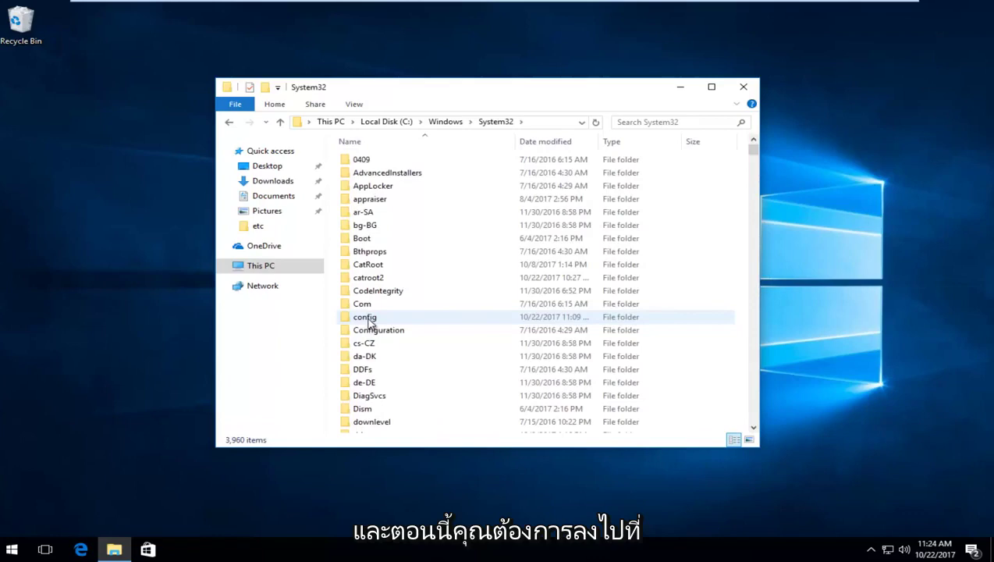
- Open the etc folder inside the drivers folder of System32
scroll(755, 152, "down", 20)
scroll(537, 276, "up", 15)
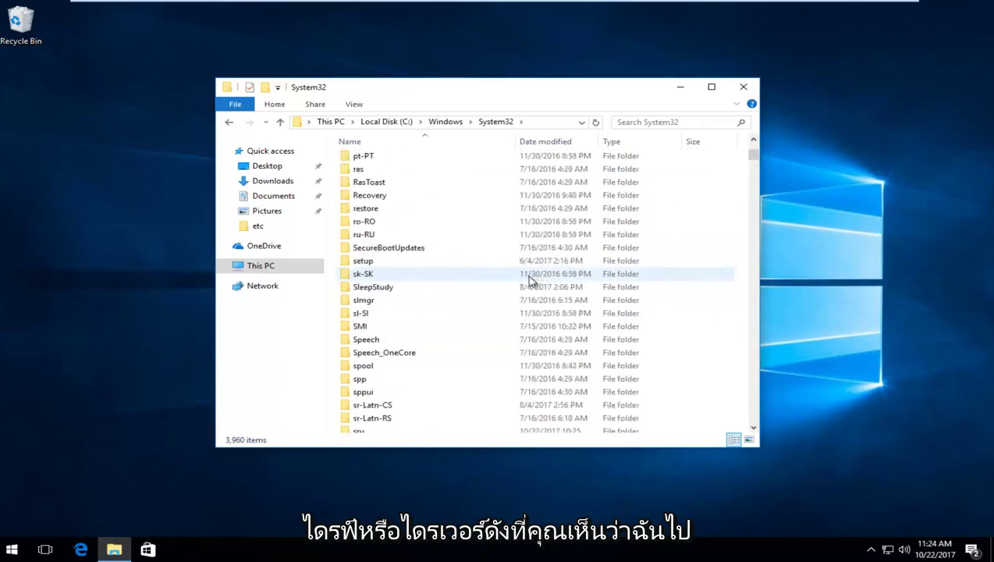
scroll(529, 279, "up", 10)
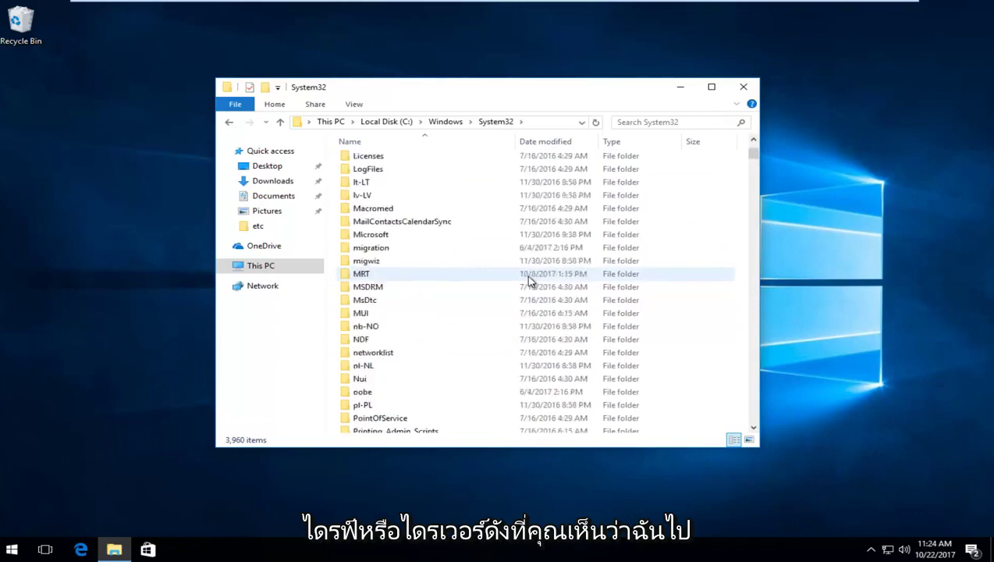
scroll(529, 279, "up", 15)
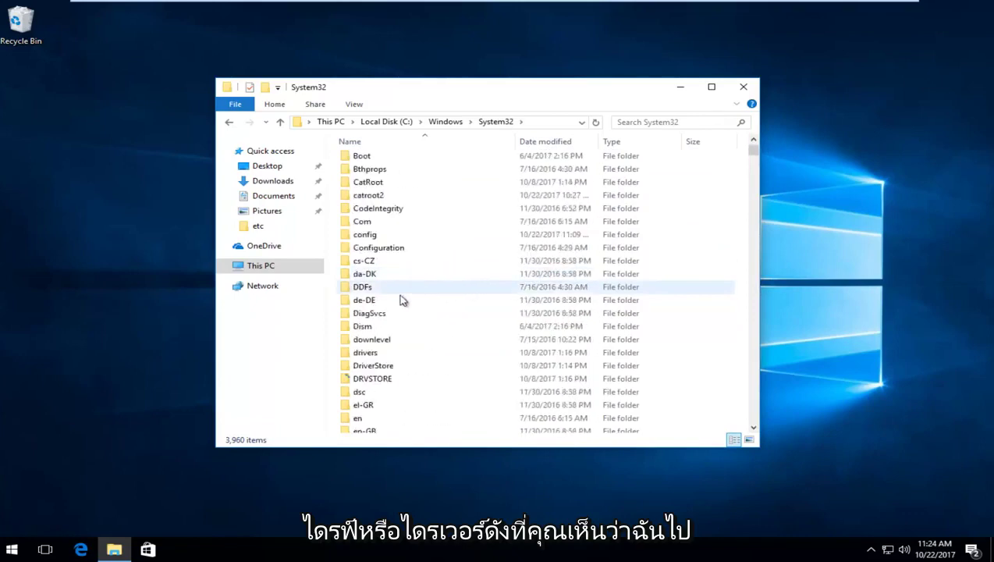
left_click(362, 357)
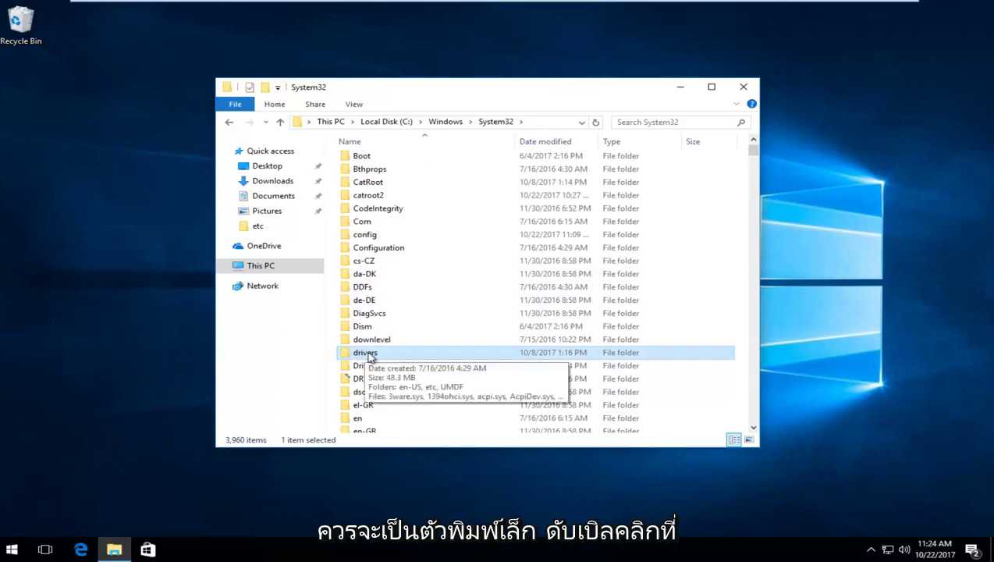
double_click(366, 354)
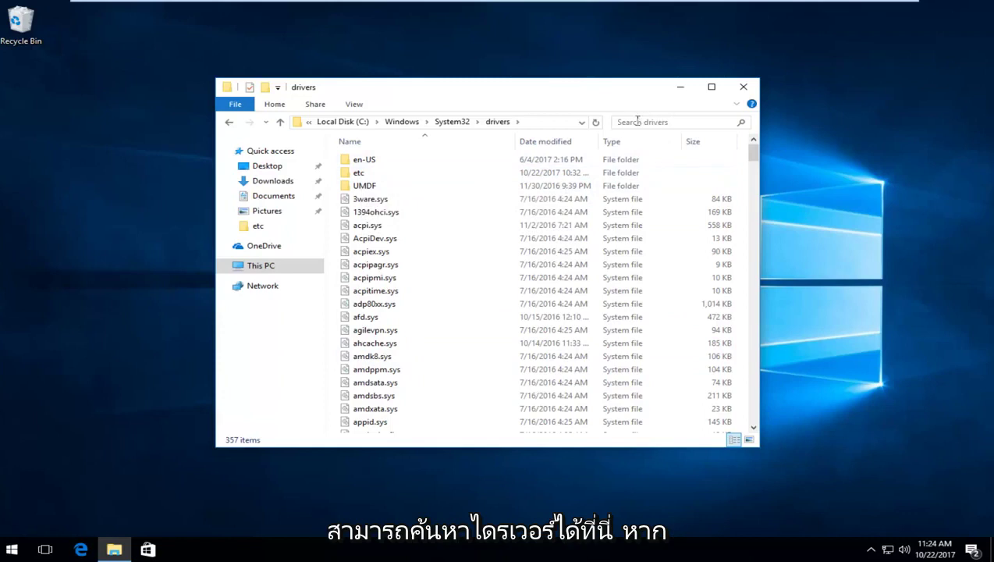
double_click(361, 173)
- Copy the hosts file from the etc folder and paste it onto the desktop
left_click(362, 160)
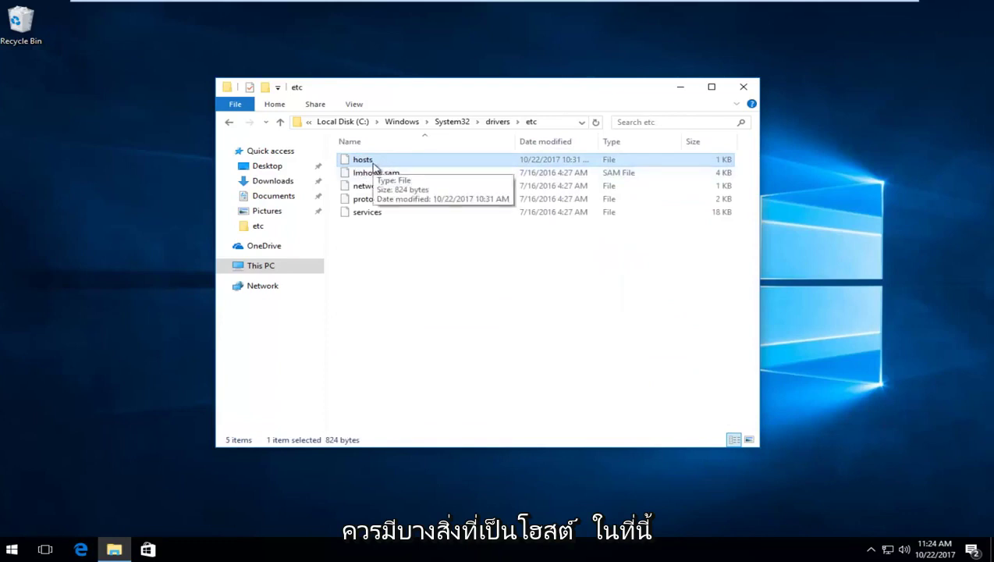
right_click(367, 162)
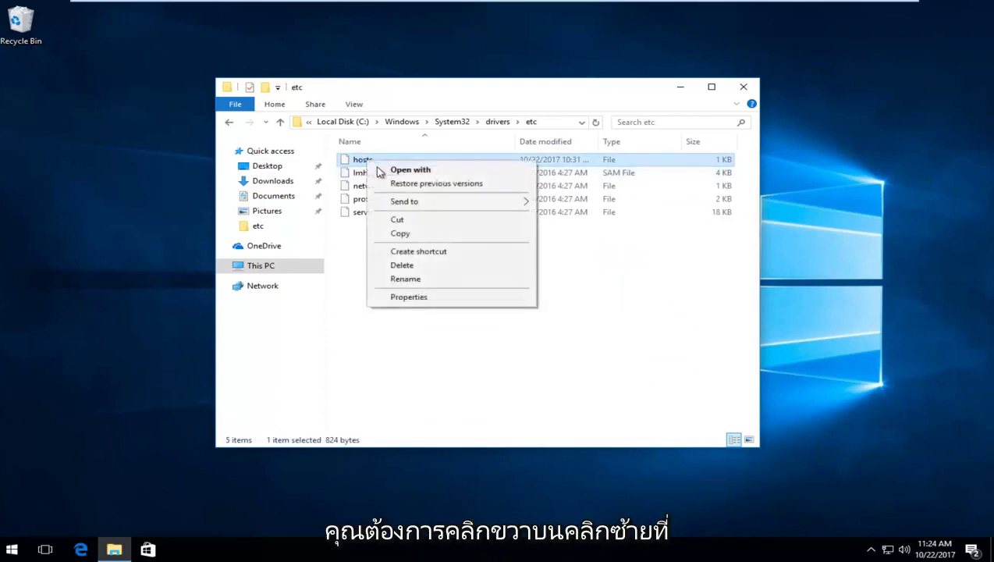
left_click(408, 234)
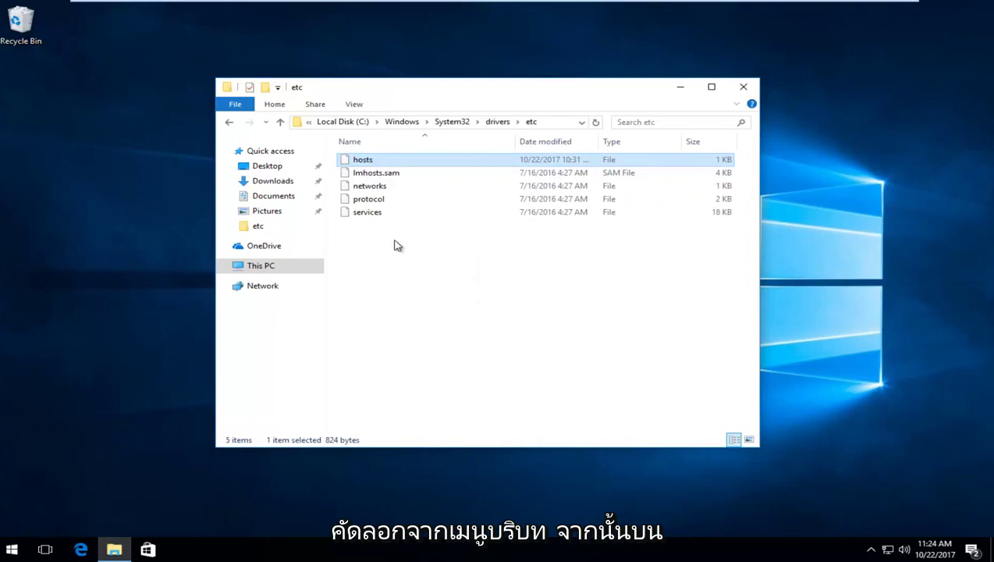
left_click(135, 179)
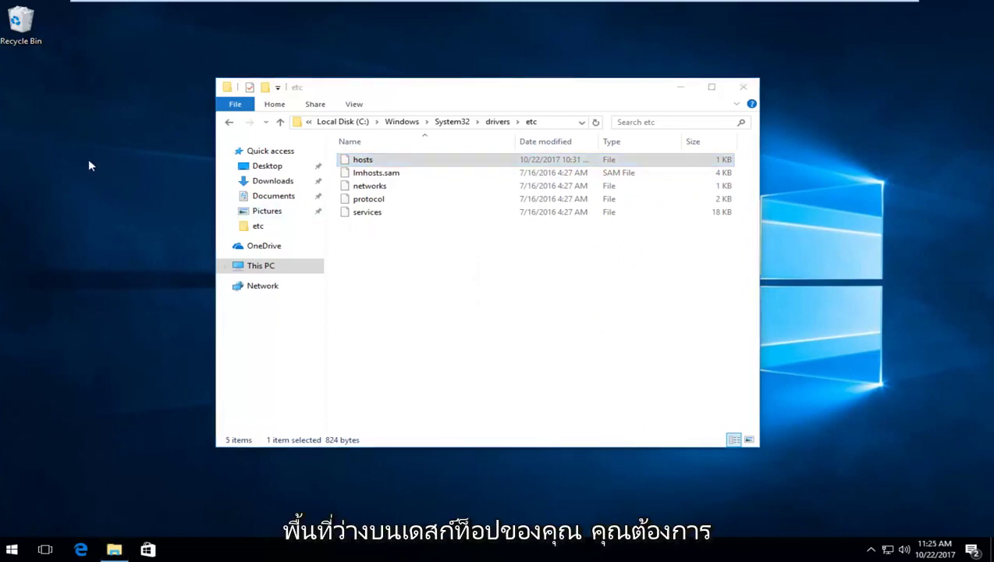
right_click(64, 109)
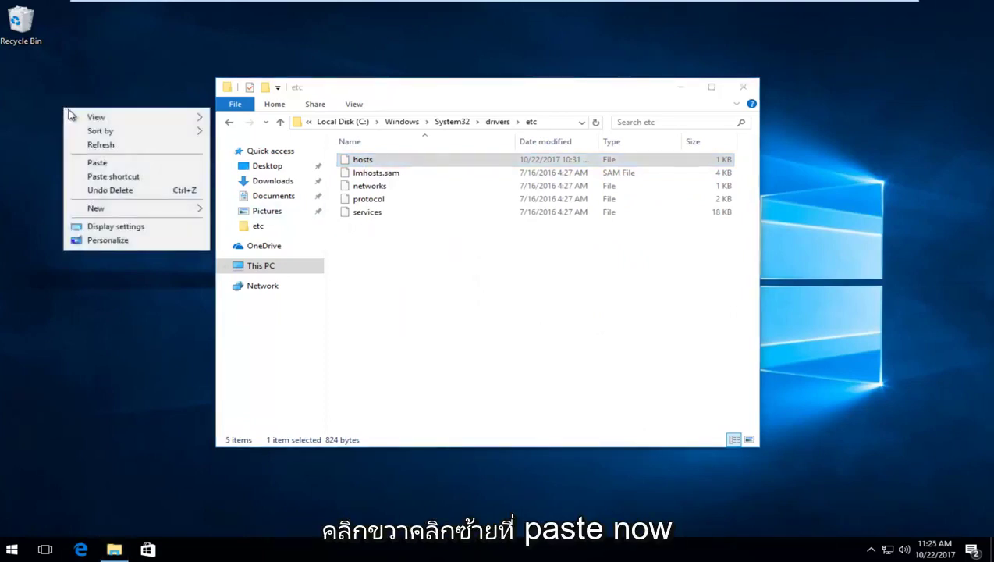
left_click(96, 162)
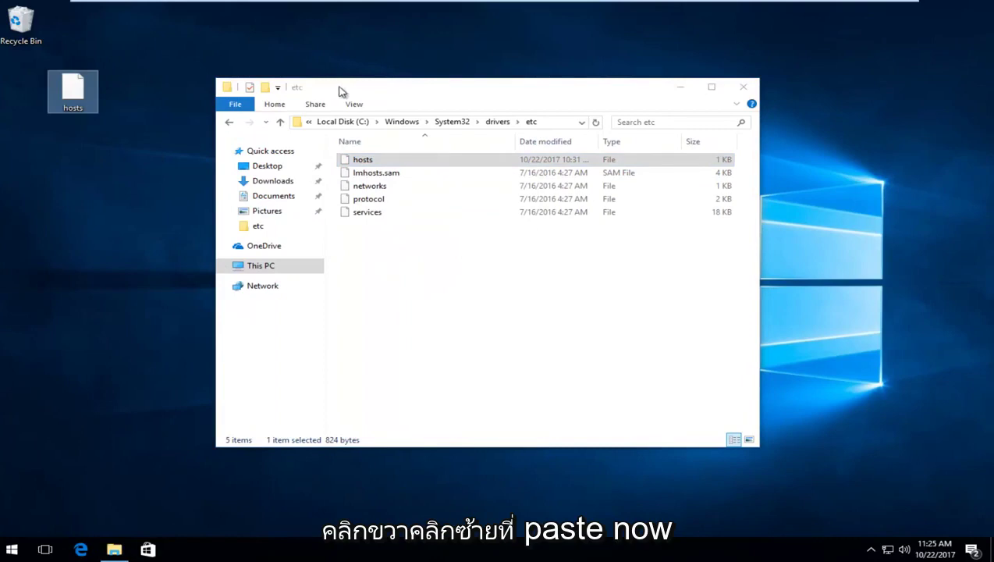
- Open the desktop copy of the hosts file with Notepad and move its window clear of the desktop file
double_click(73, 93)
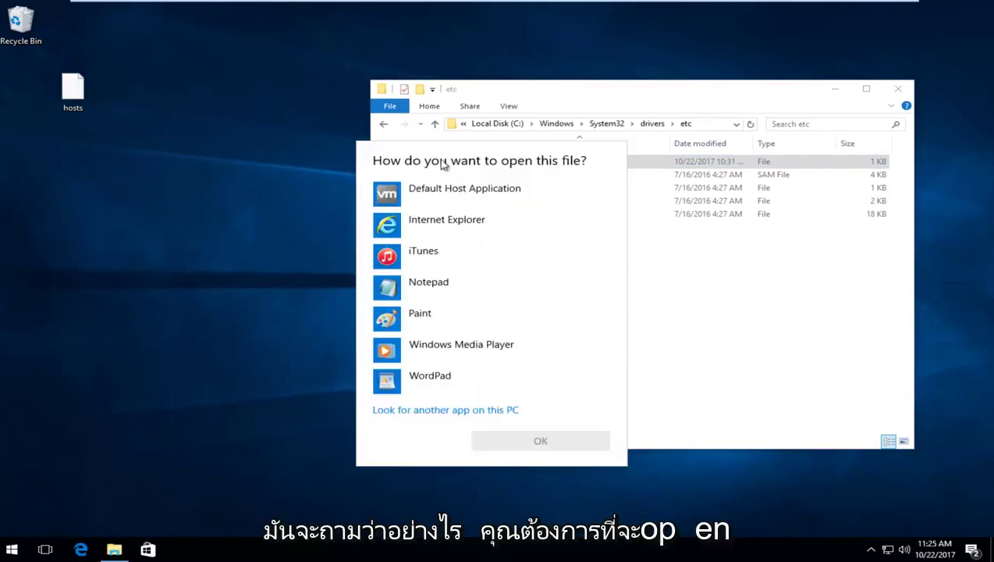
left_click(411, 289)
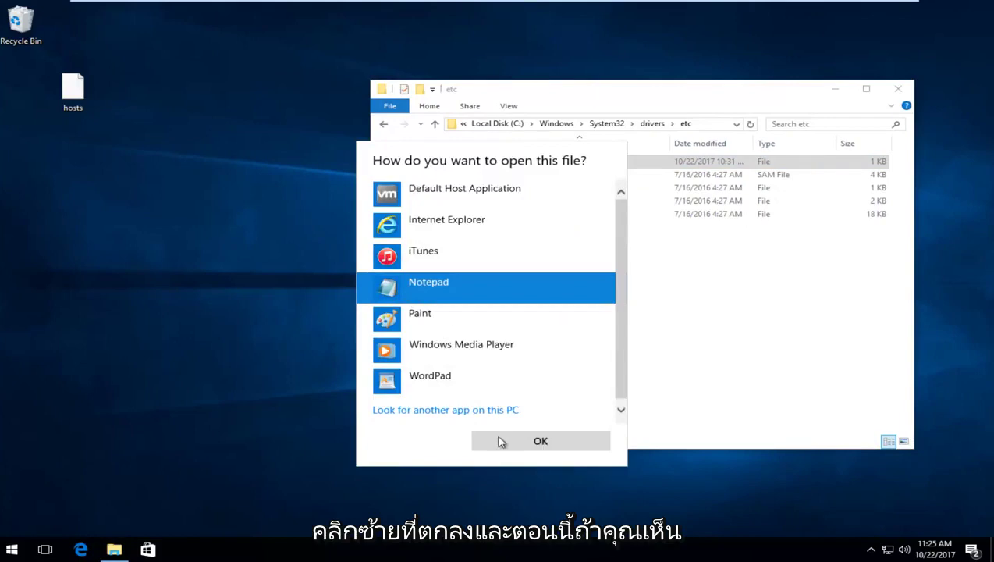
left_click(502, 440)
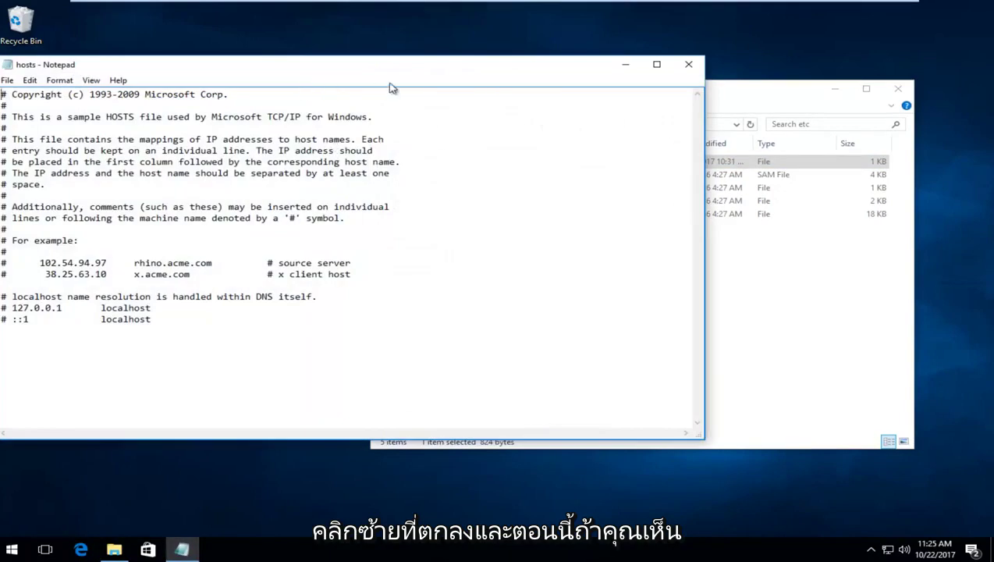
left_click_drag(434, 78, 568, 86)
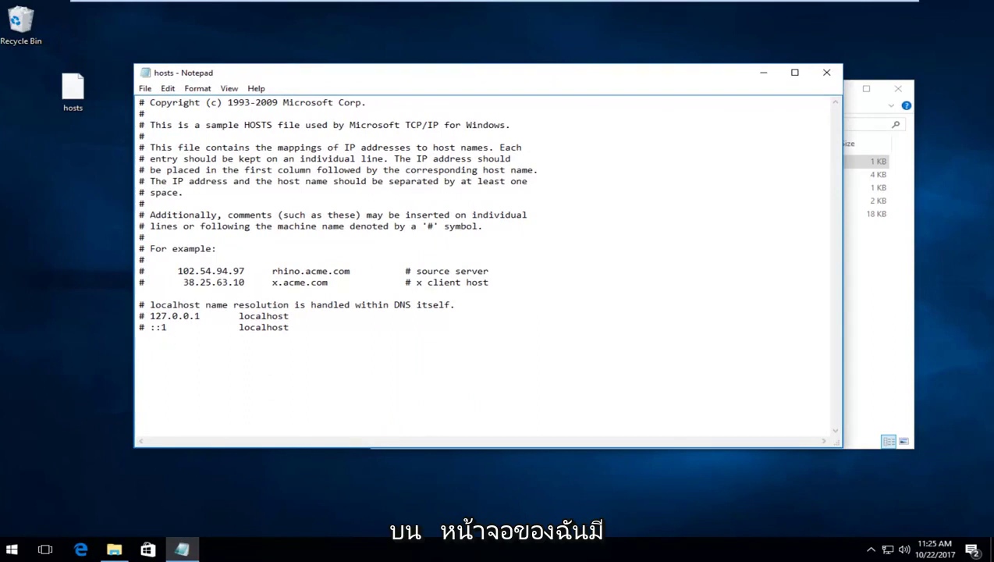
- Enter a sample line "apple.c" below the localhost entries of the hosts file and delete it again
type("apple.c")
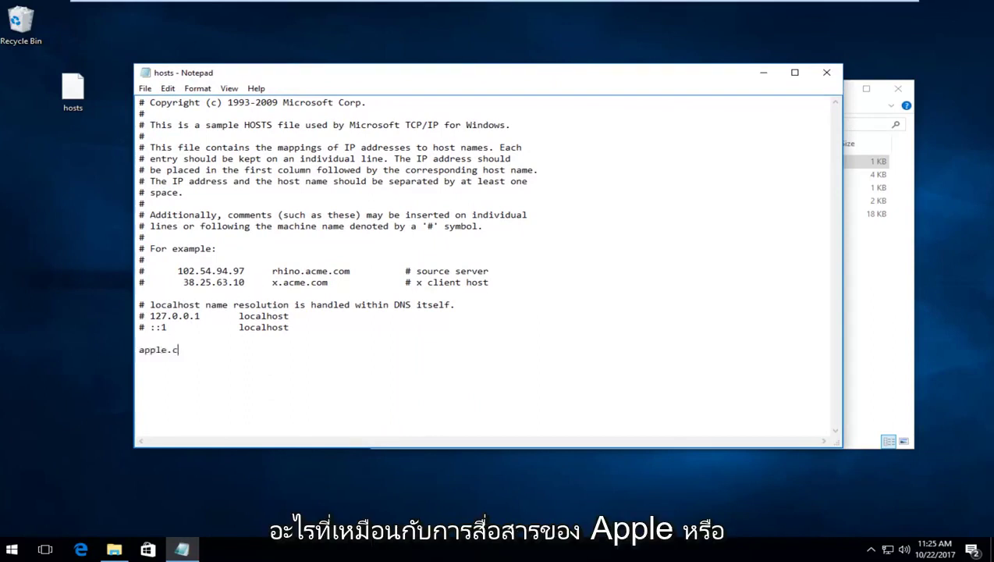
key("BackSpace")
key("BackSpace")
key("BackSpace")
key("BackSpace")
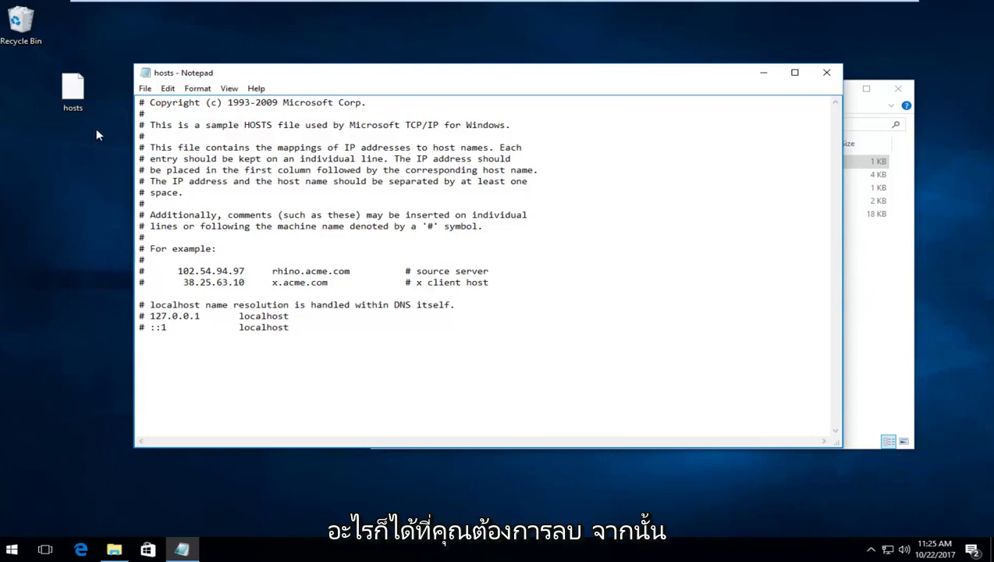
- Save the desktop hosts file and close Notepad
left_click(145, 88)
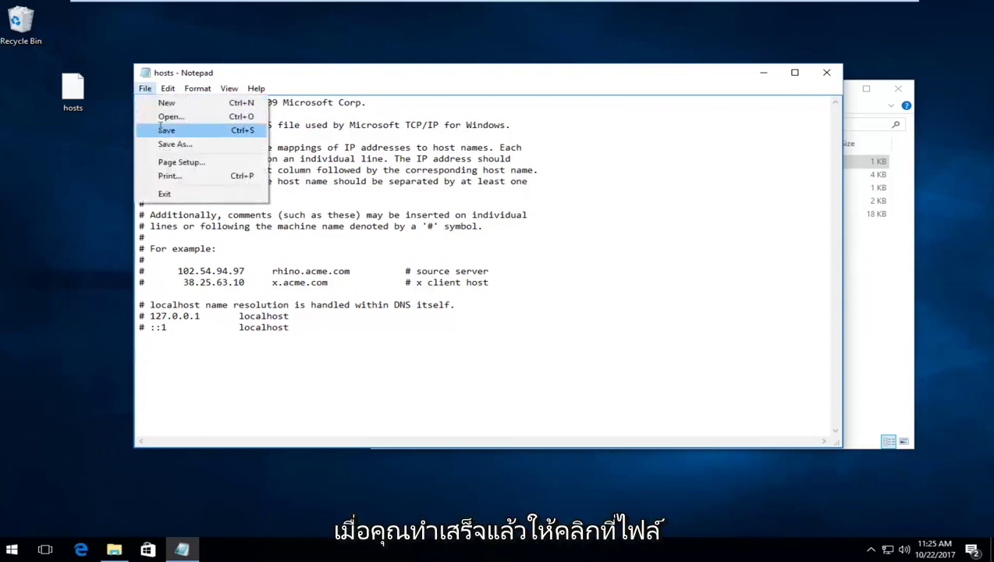
left_click(162, 130)
left_click(825, 72)
- Move the desktop hosts file into the etc folder, replacing the existing file and granting administrator permission
left_click(109, 81)
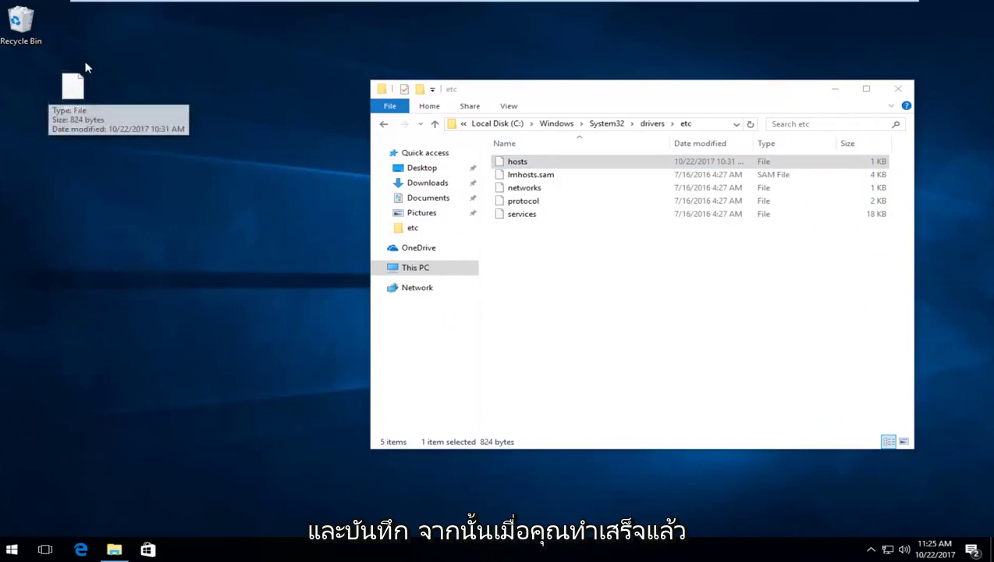
left_click(69, 92)
left_click_drag(76, 91, 554, 244)
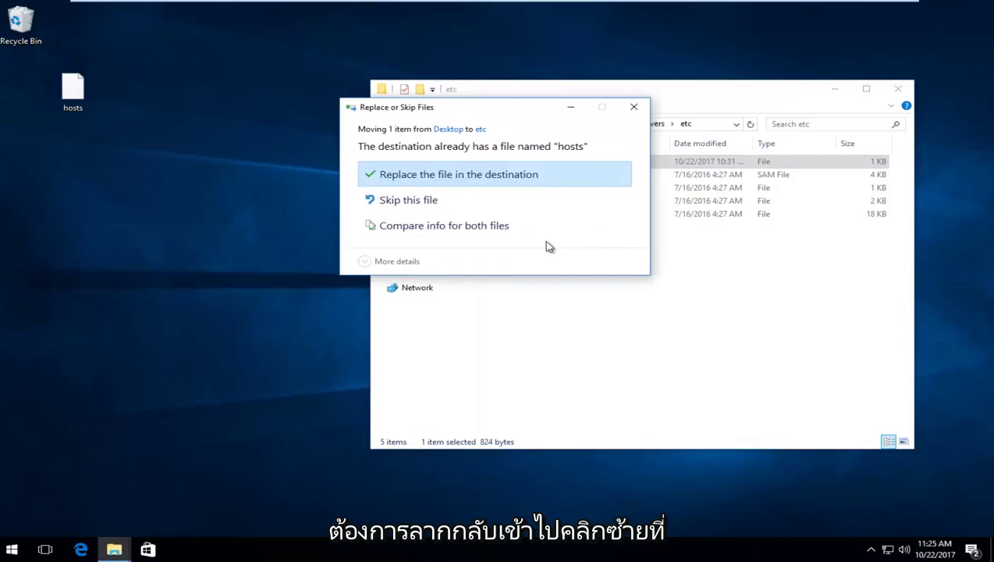
left_click(405, 175)
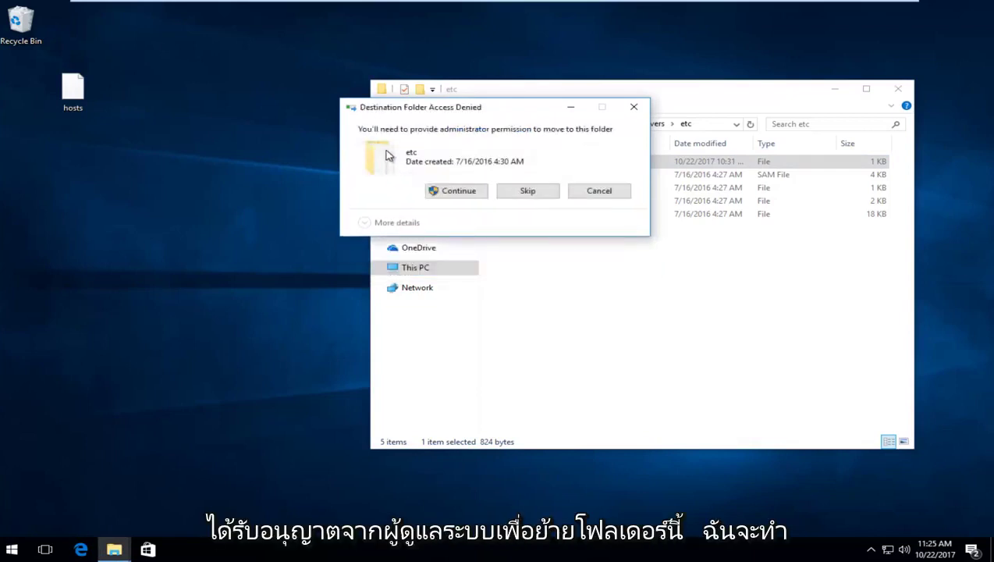
left_click(457, 191)
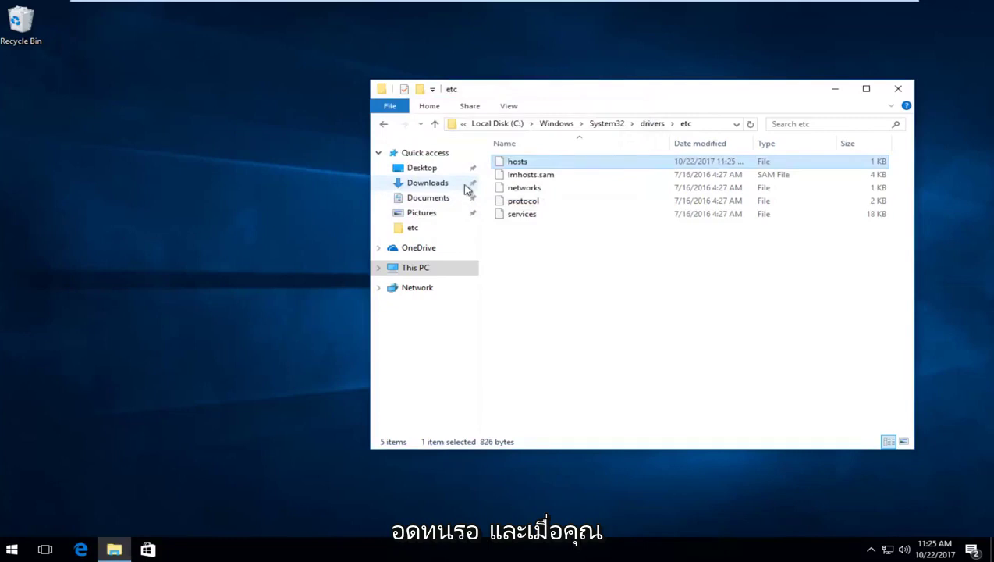
left_click_drag(676, 97, 567, 91)
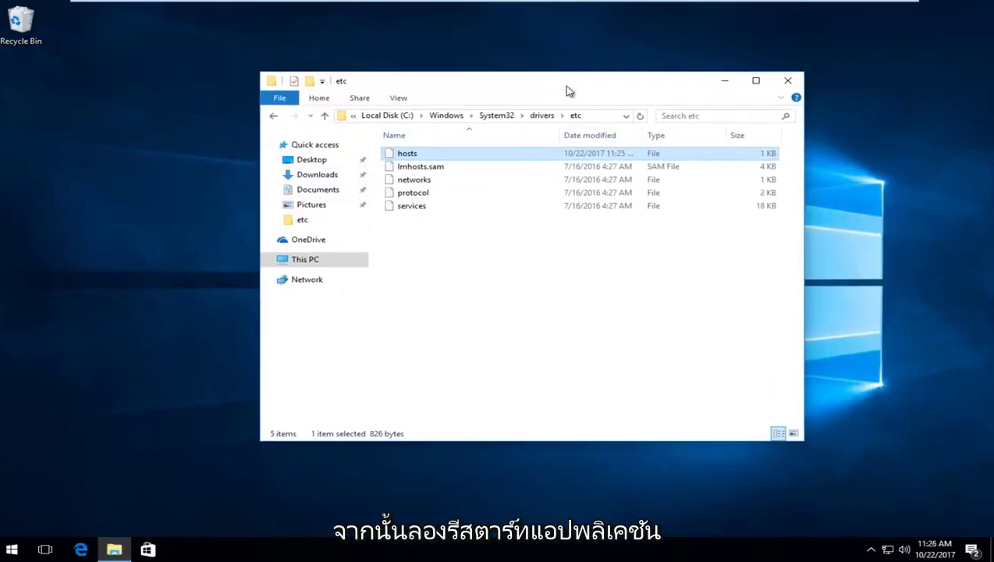